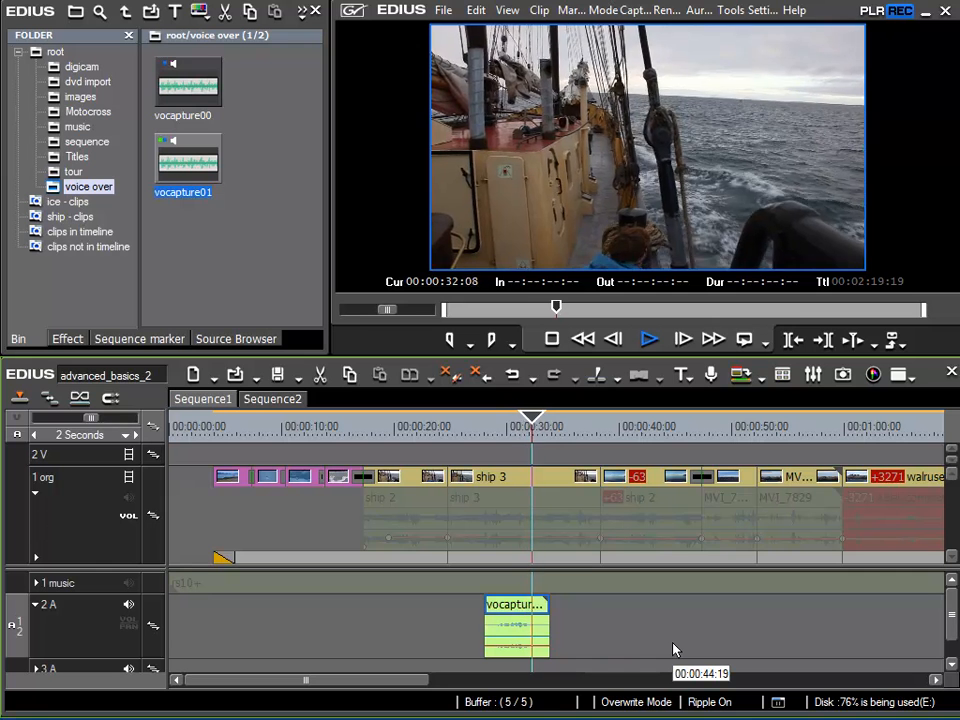
- Stop playback and view the Voice Over recording settings without starting a recording
key("space")
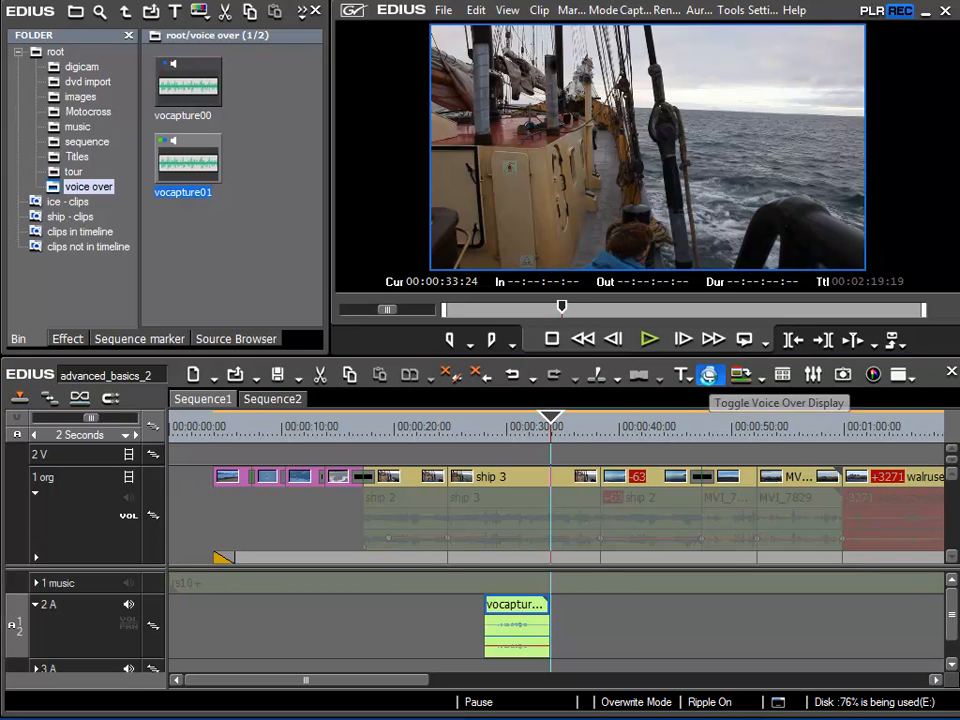
left_click(710, 377)
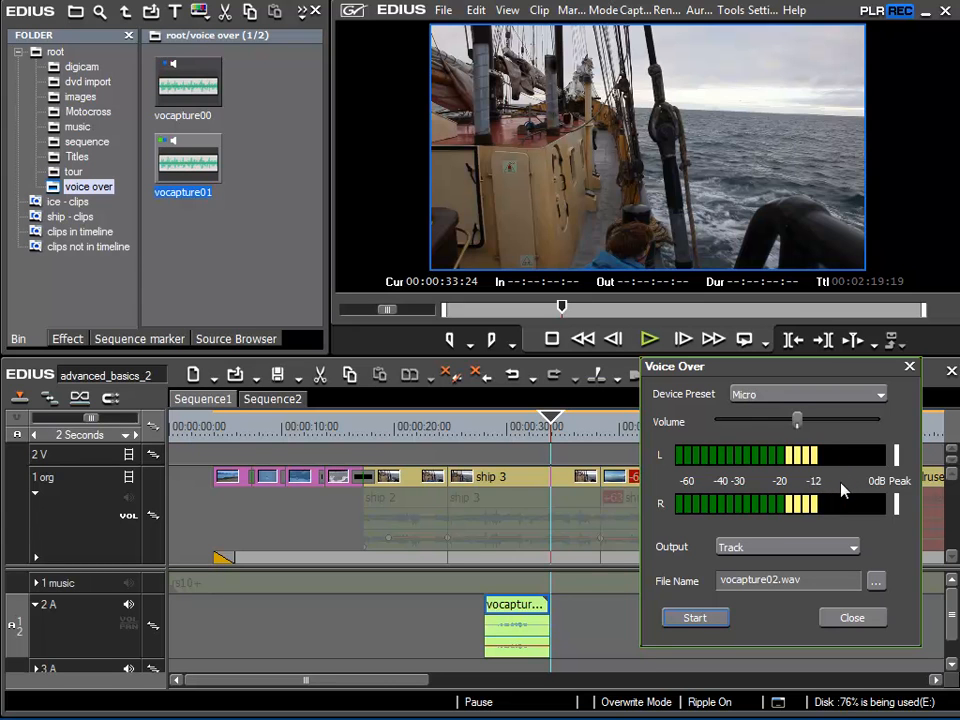
left_click(909, 367)
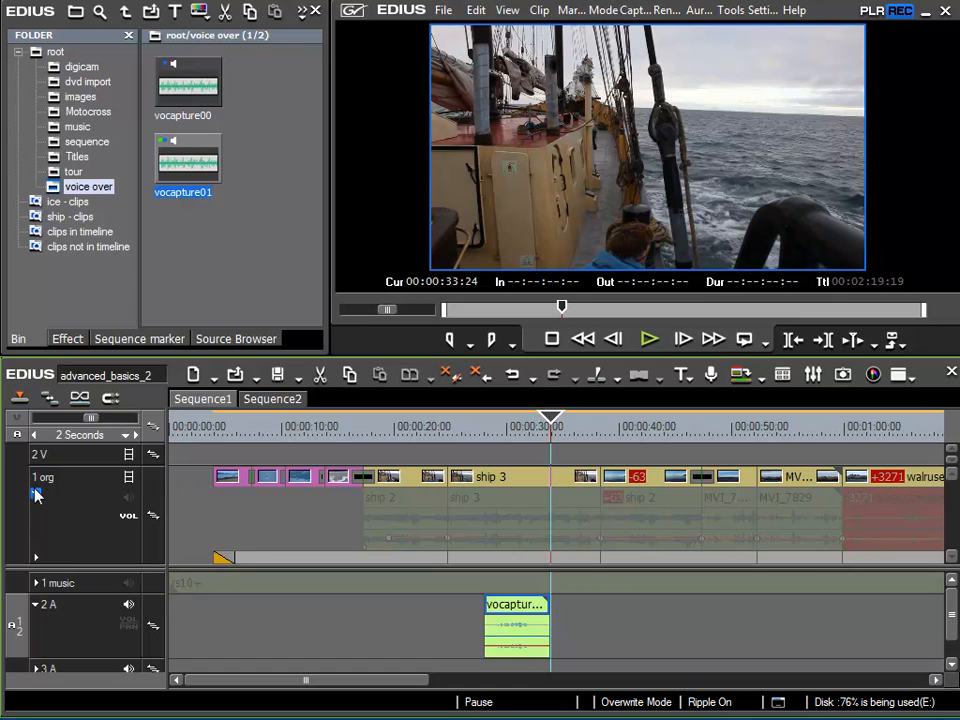
- Unmute the audio of track 1 org and play the sequence from the start of the voice-over clip
left_click(131, 501)
left_click(484, 430)
key("space")
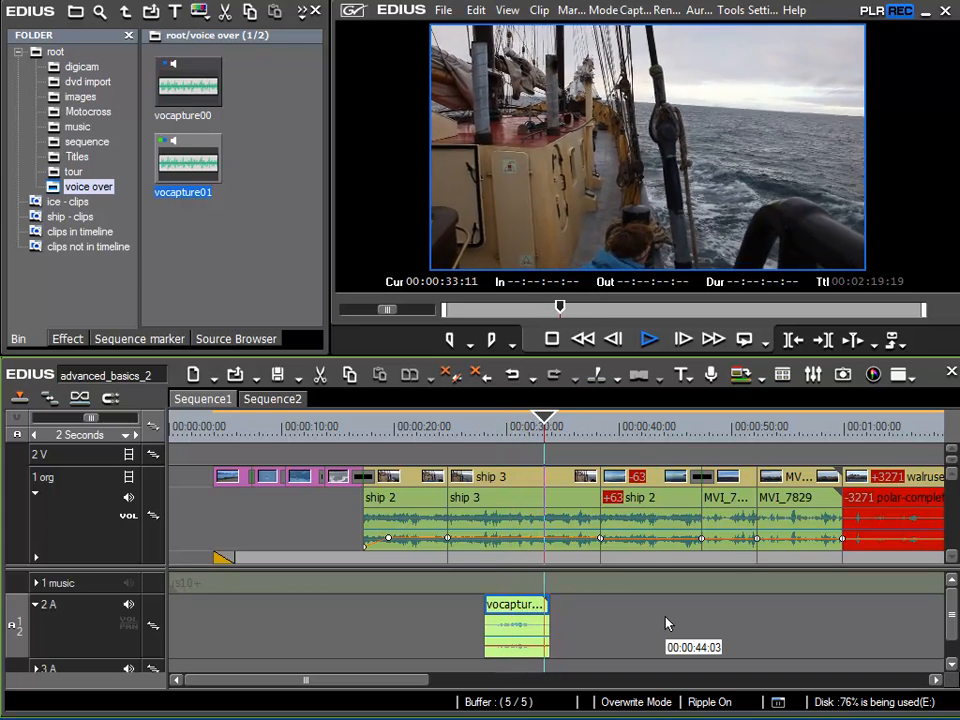
key("space")
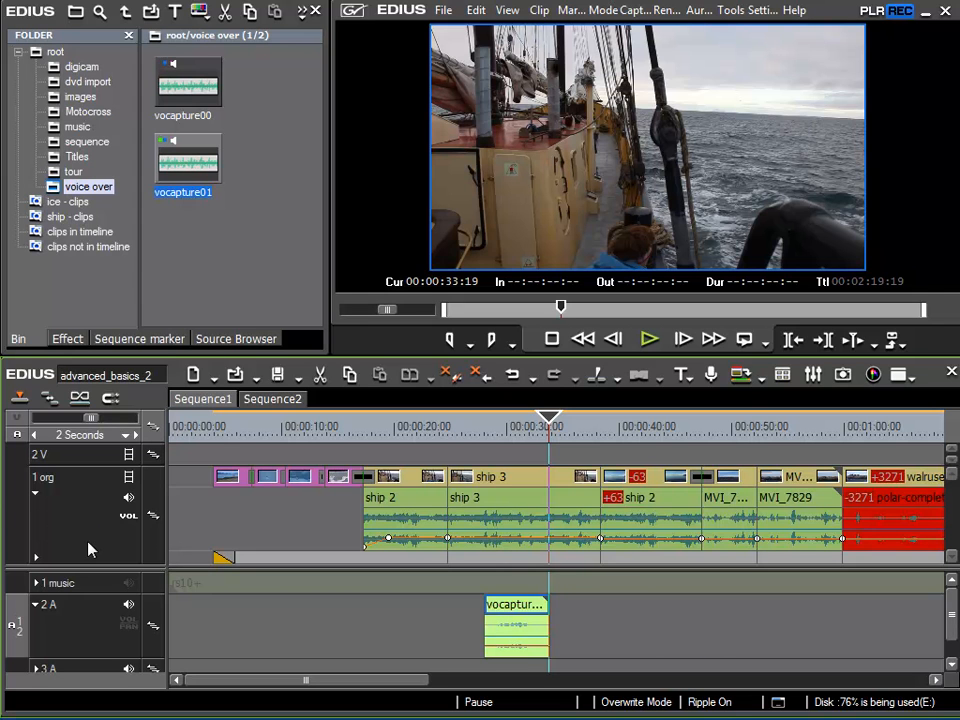
- Collapse the 1 org audio, then expand and unmute the 1 music track at a reduced track height
left_click(35, 493)
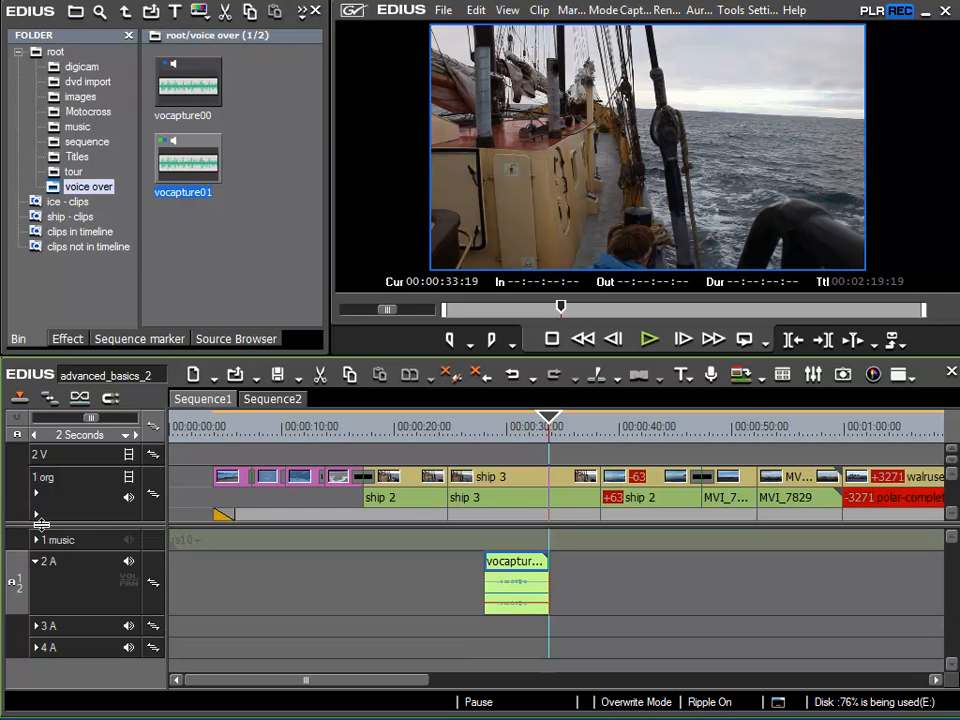
left_click(36, 540)
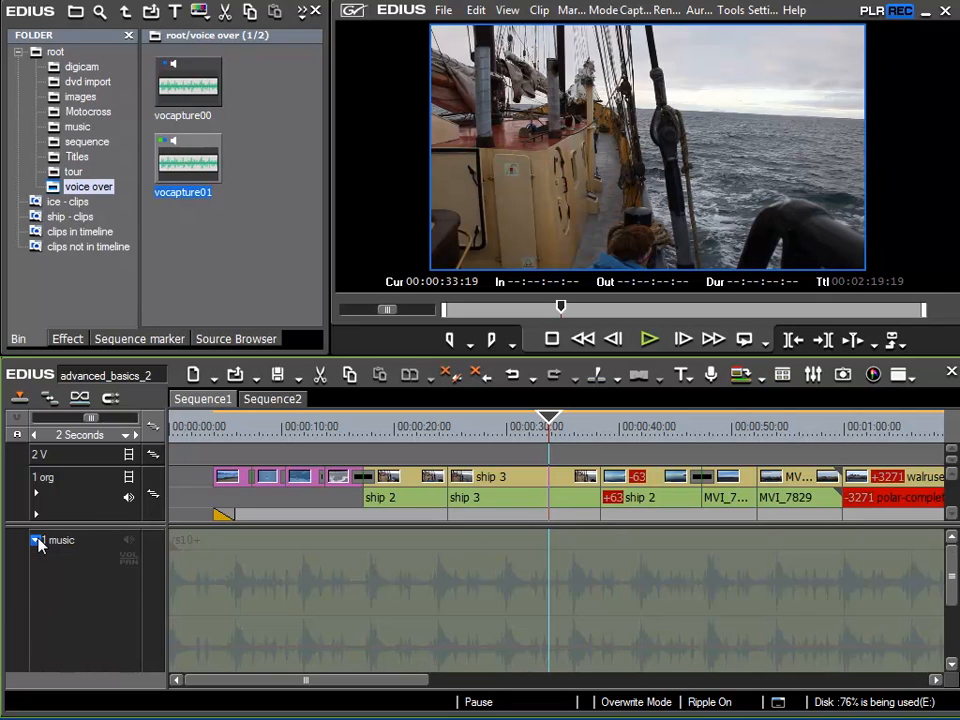
left_click(128, 540)
right_click(92, 547)
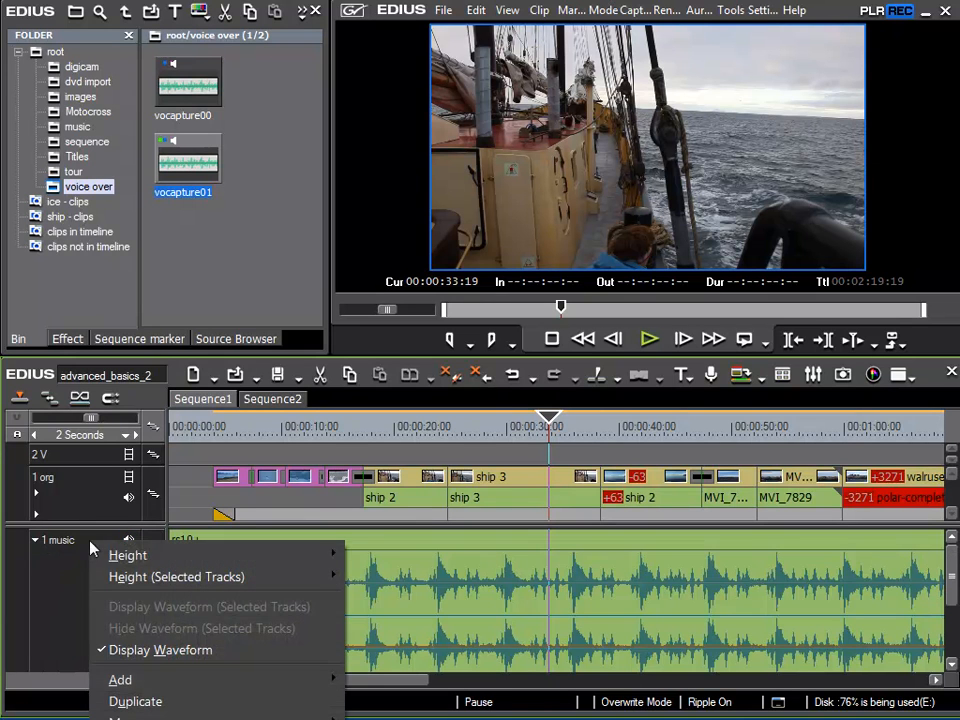
mouse_move(326, 555)
left_click(375, 580)
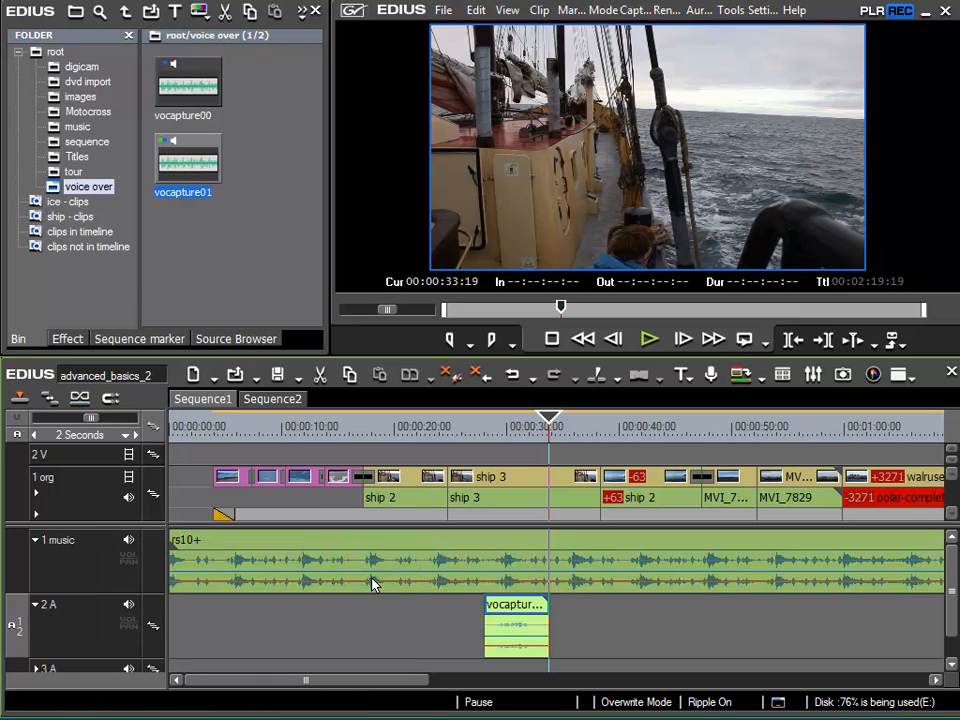
- Play the sequence from just before the voice-over clip to hear it together with the music
left_click(468, 426)
key("space")
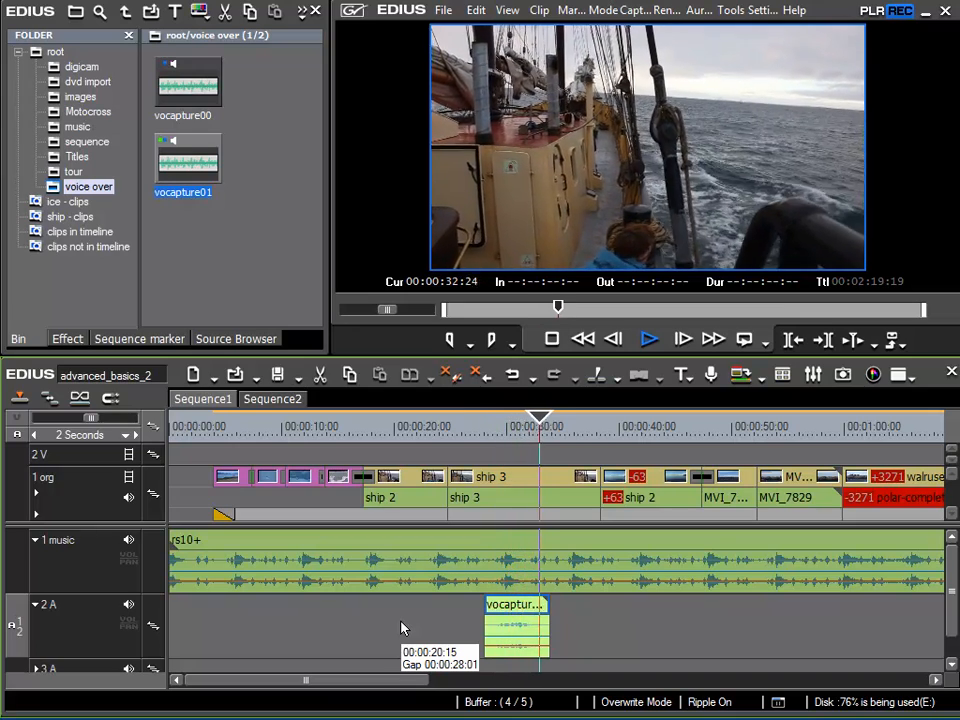
key("space")
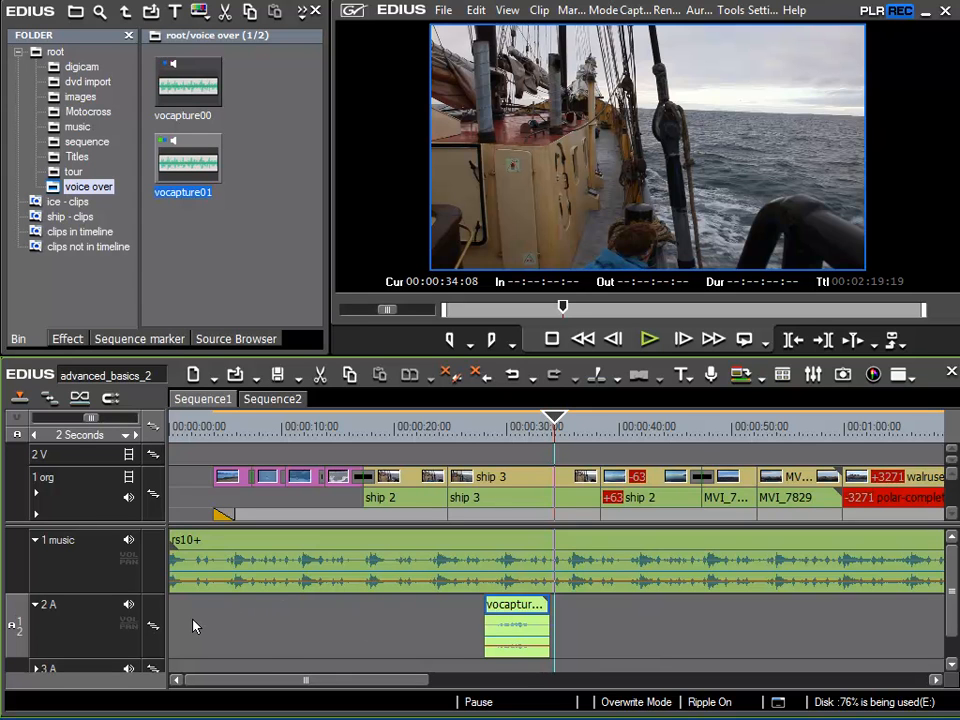
- Show the volume rubber band on the 1 music track and set the timeline waveform display to Log (dB)
left_click(129, 562)
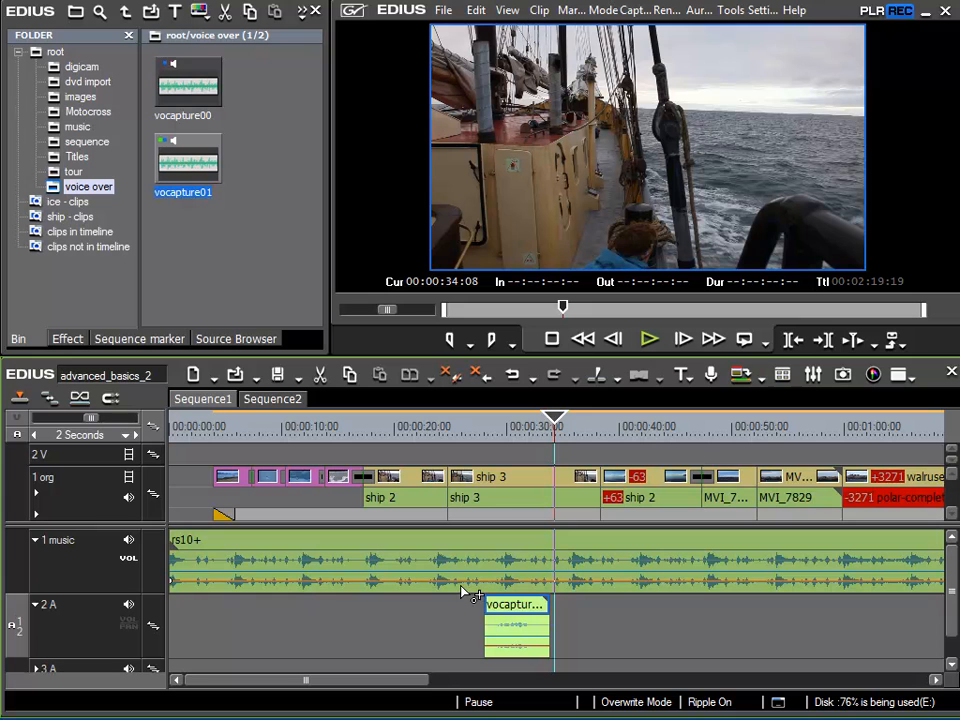
left_click(764, 12)
left_click(780, 58)
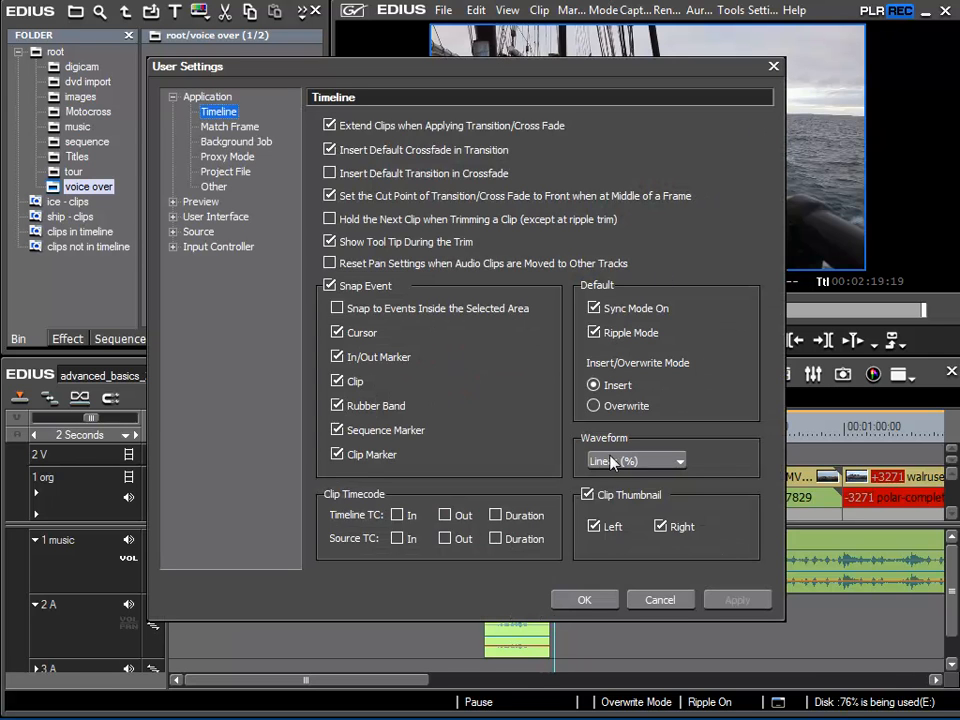
left_click(612, 462)
left_click(617, 480)
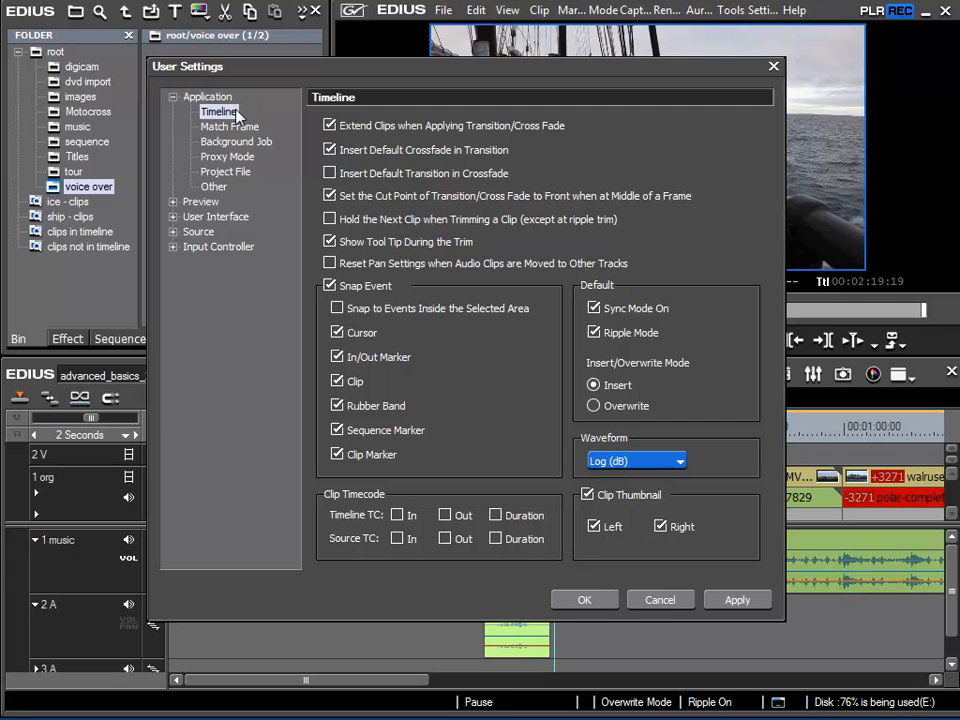
left_click(737, 599)
left_click(584, 600)
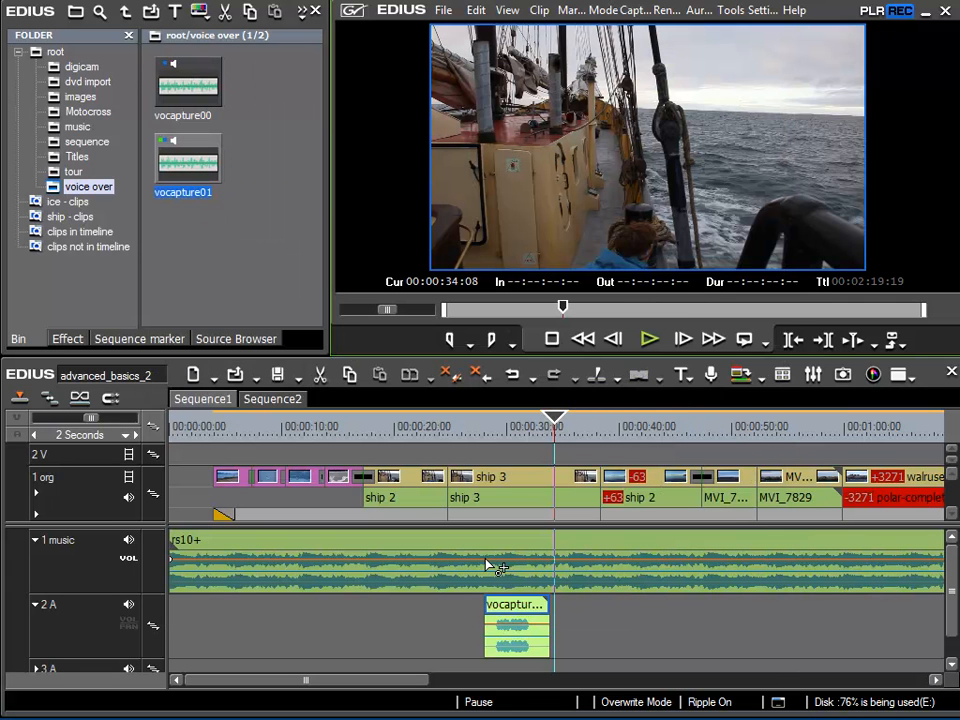
- Add two volume points on the 1 music rubber band, at the start and end of the voice-over clip
mouse_move(485, 557)
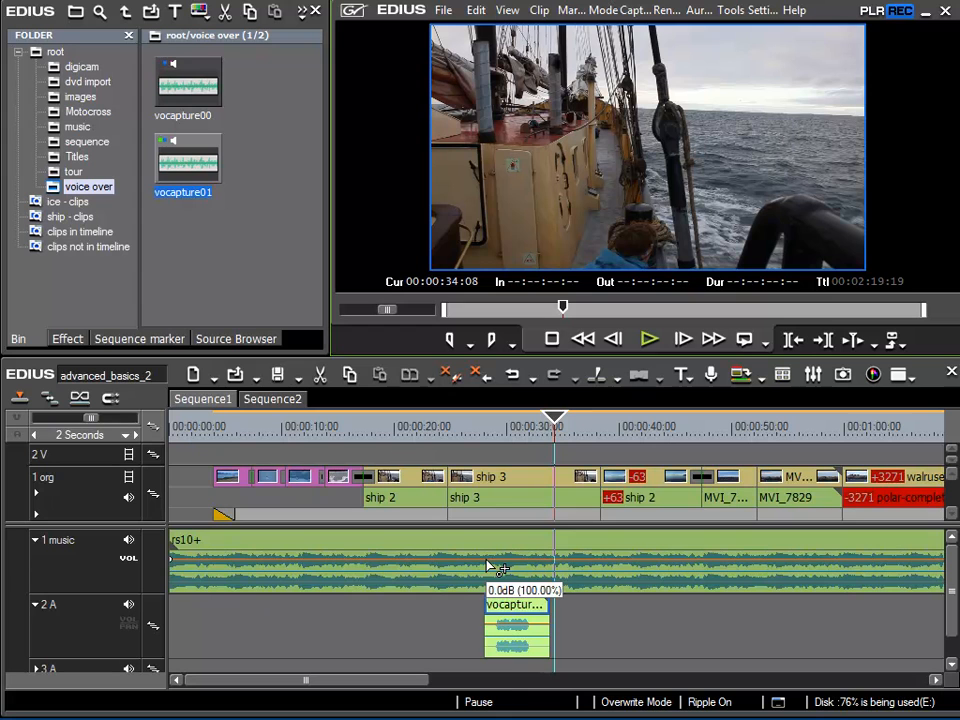
left_click(486, 560)
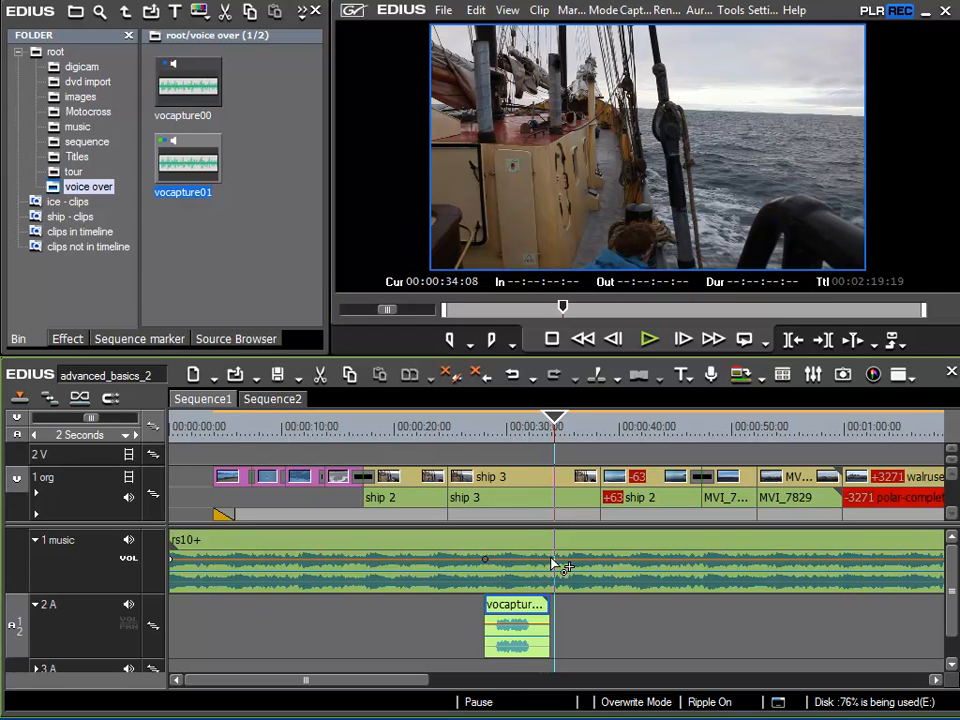
left_click(549, 560)
- Try lowering the music volume between the two points and undo the change
mouse_move(519, 562)
left_mouse_down()
mouse_move(519, 585)
mouse_move(531, 581)
left_mouse_up()
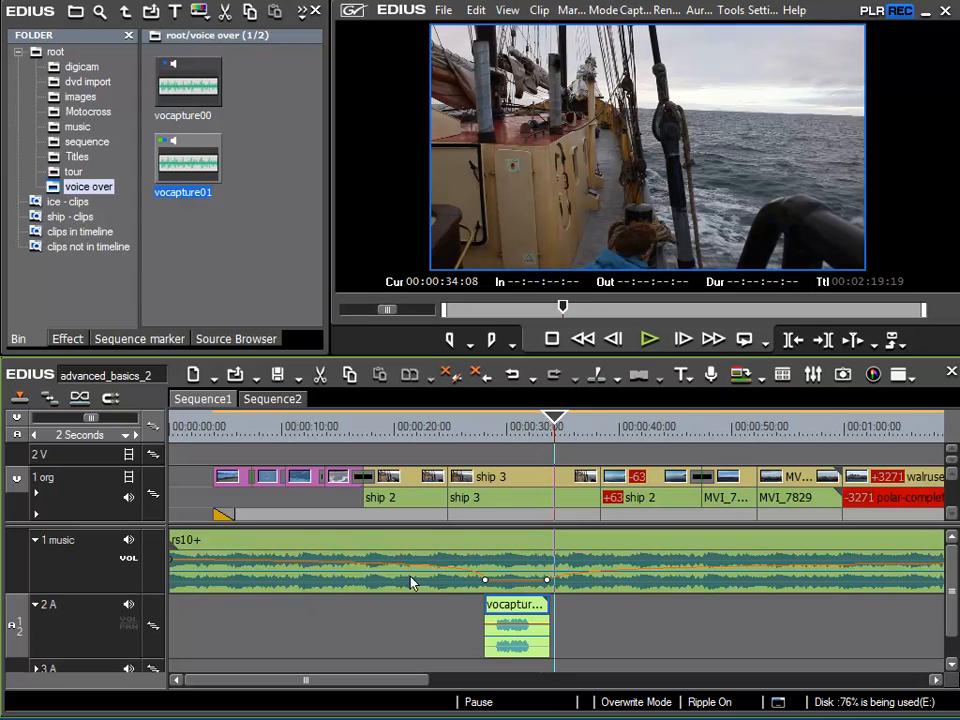
left_click(485, 580)
left_click(512, 375)
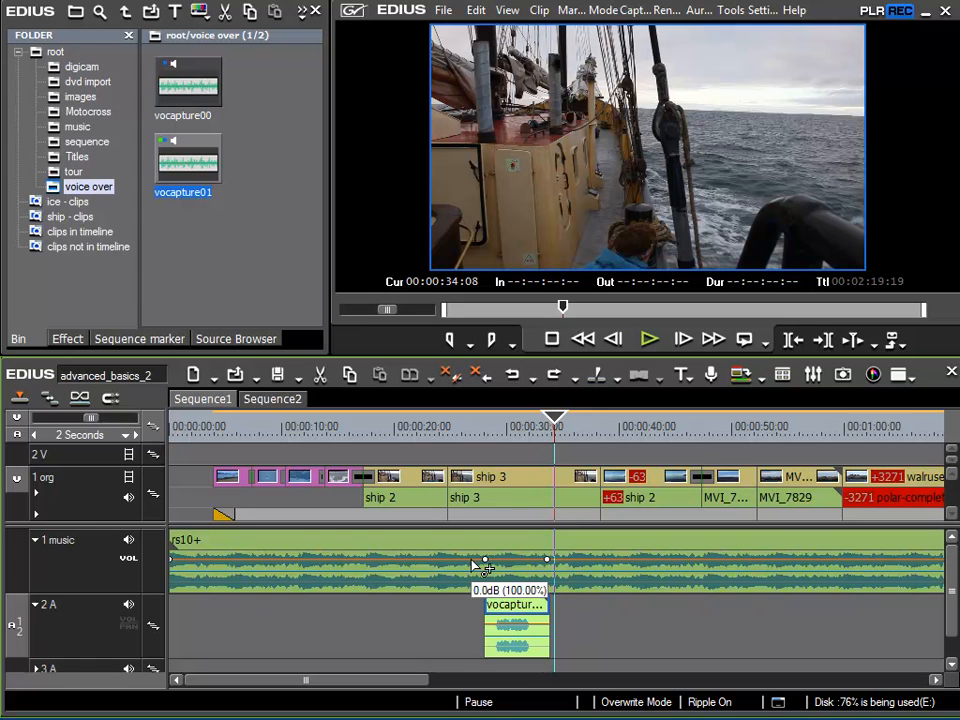
- Add outer volume points just before and after the voice-over, and lower the music between the inner points to about -33 dB
left_click(471, 560)
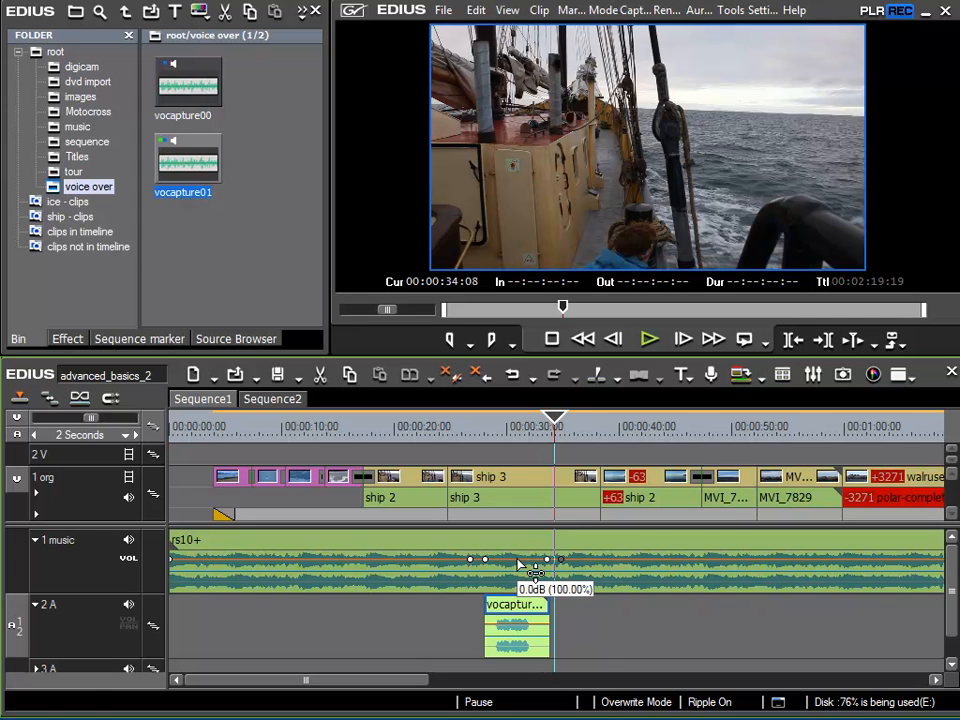
left_click_drag(519, 566, 520, 583)
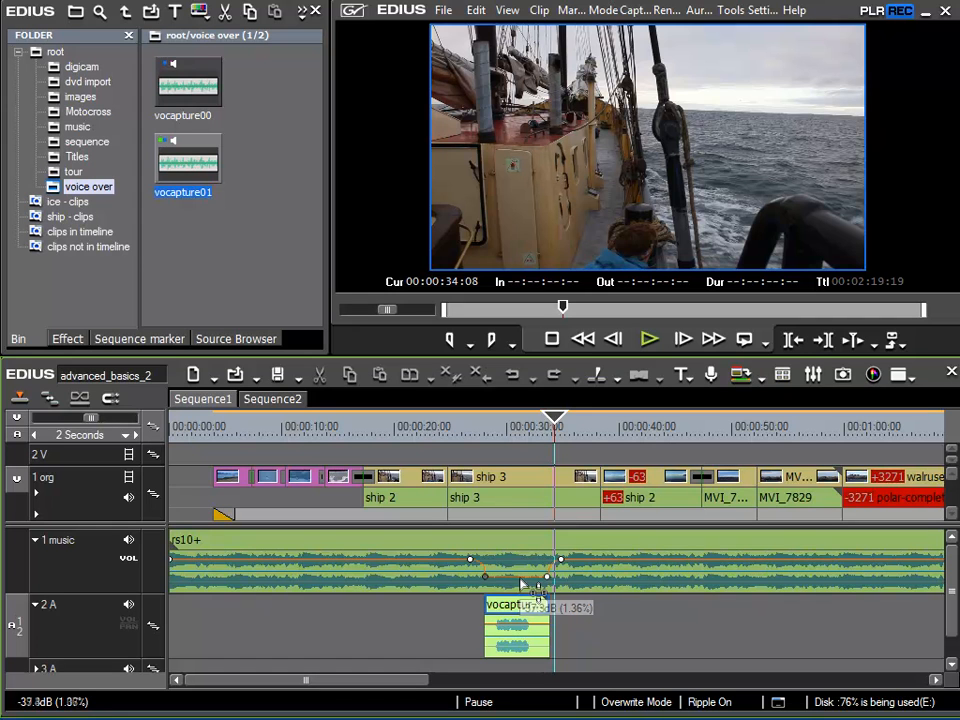
left_click_drag(521, 583, 519, 581)
left_click(517, 578)
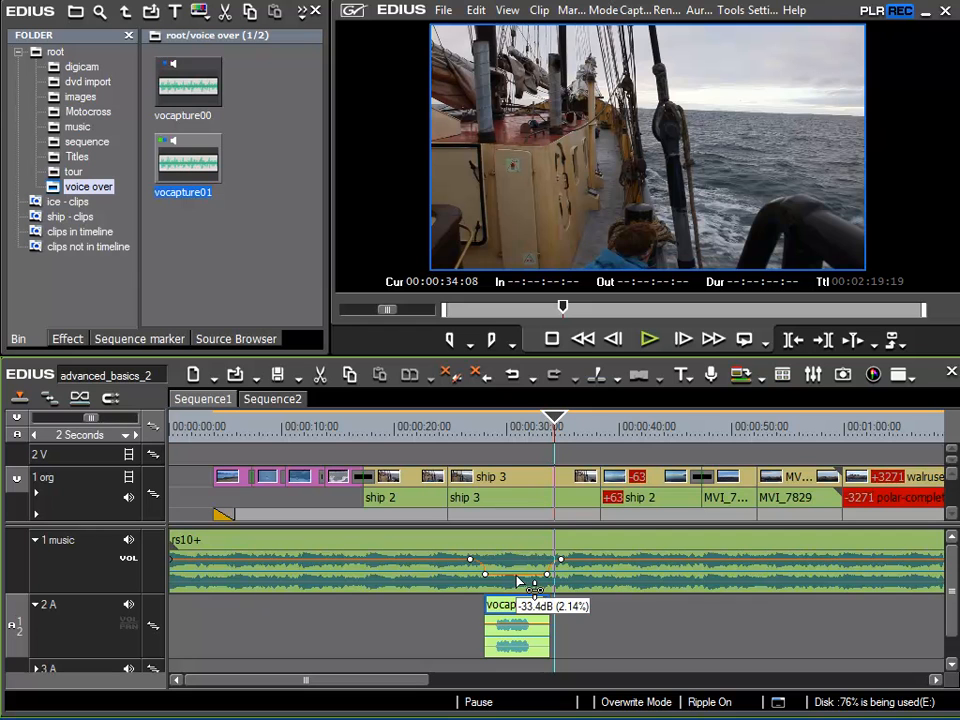
- Play the sequence from about 00:00:24:19 to check the lowered music under the voice-over
left_click(447, 430)
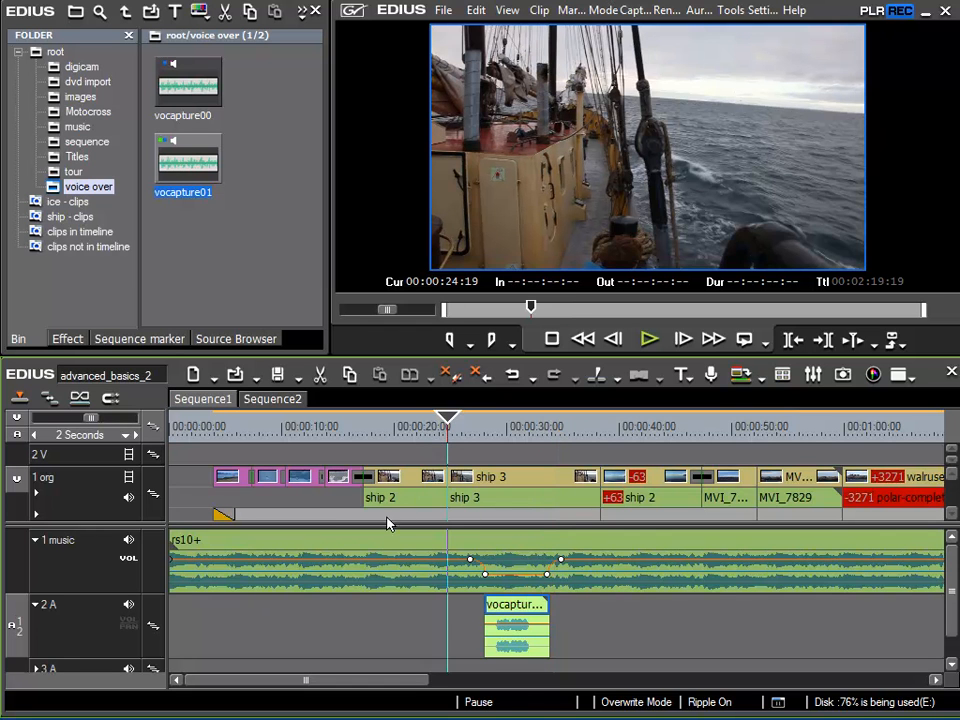
key("space")
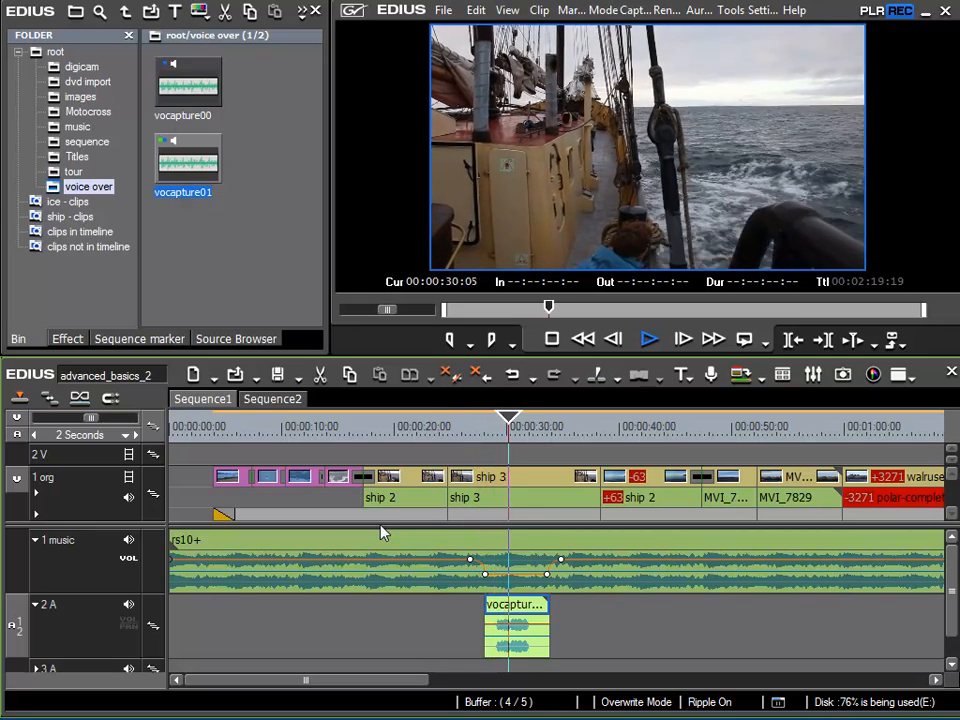
key("space")
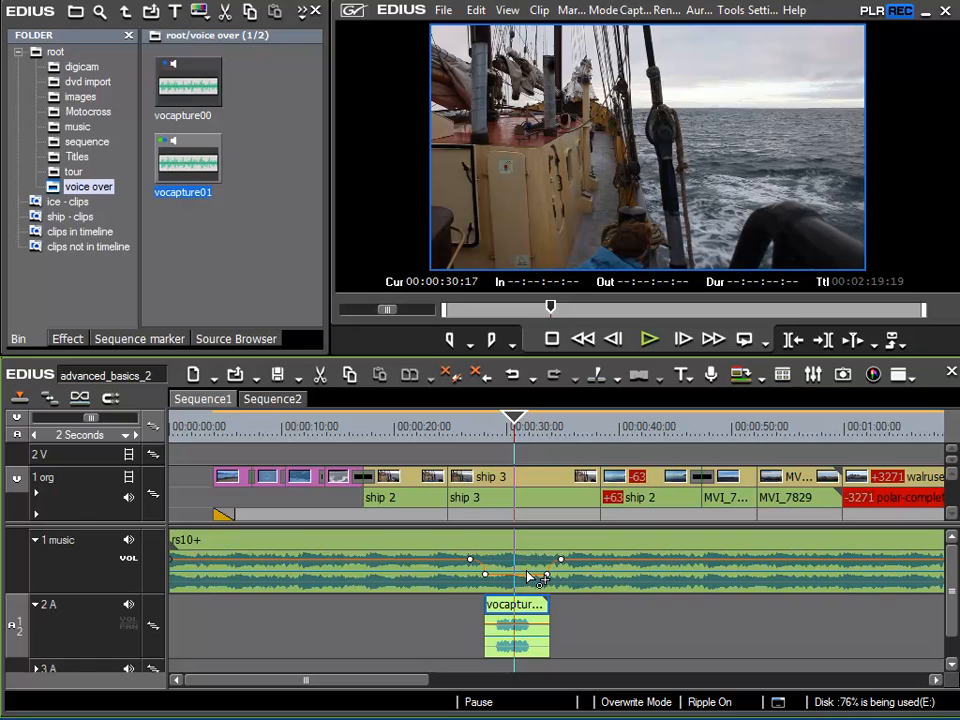
- Raise the lowered section of the music volume line closer to its original level and play through the voice-over again
left_click_drag(527, 573, 533, 566)
left_click(446, 428)
key("space")
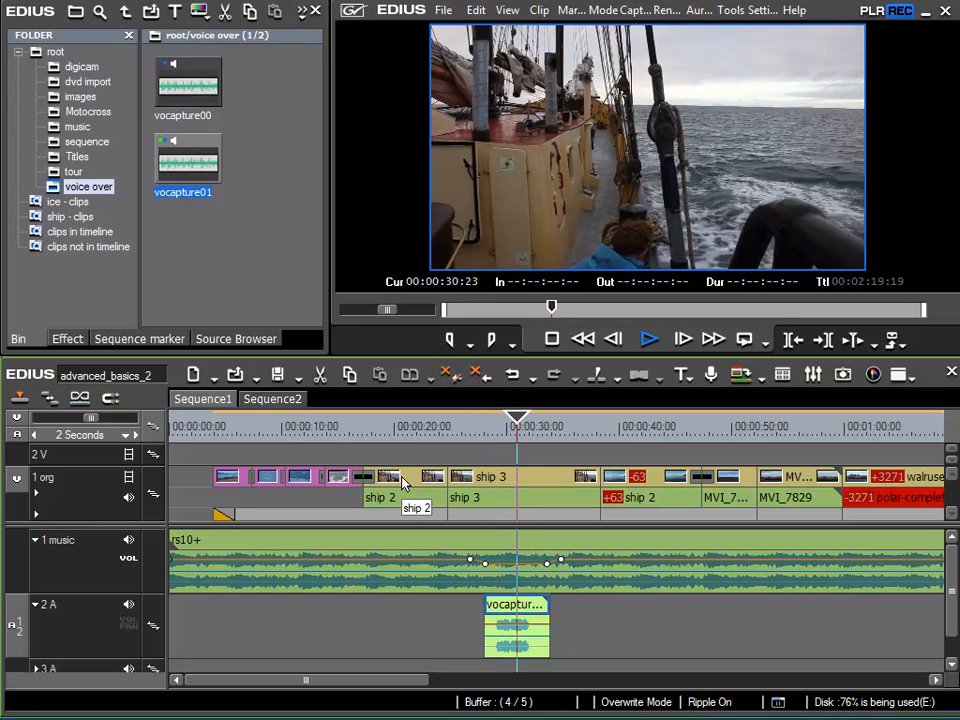
key("space")
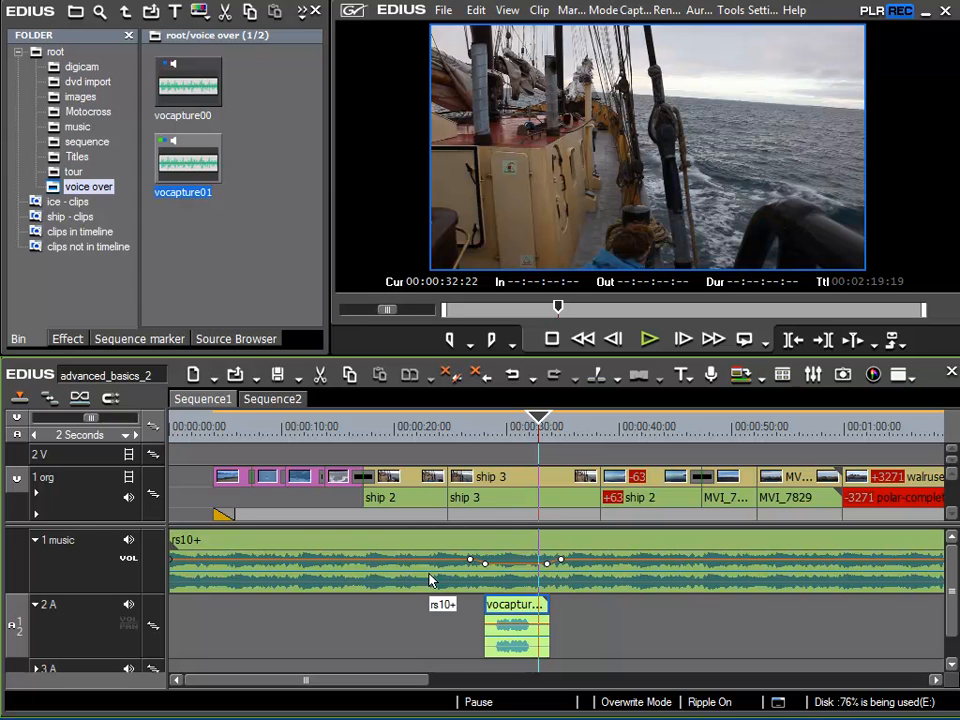
- Collapse the 1 music track and expand the 1 org audio, enlarging the video track area to fit its waveform
left_click(34, 542)
left_click(36, 494)
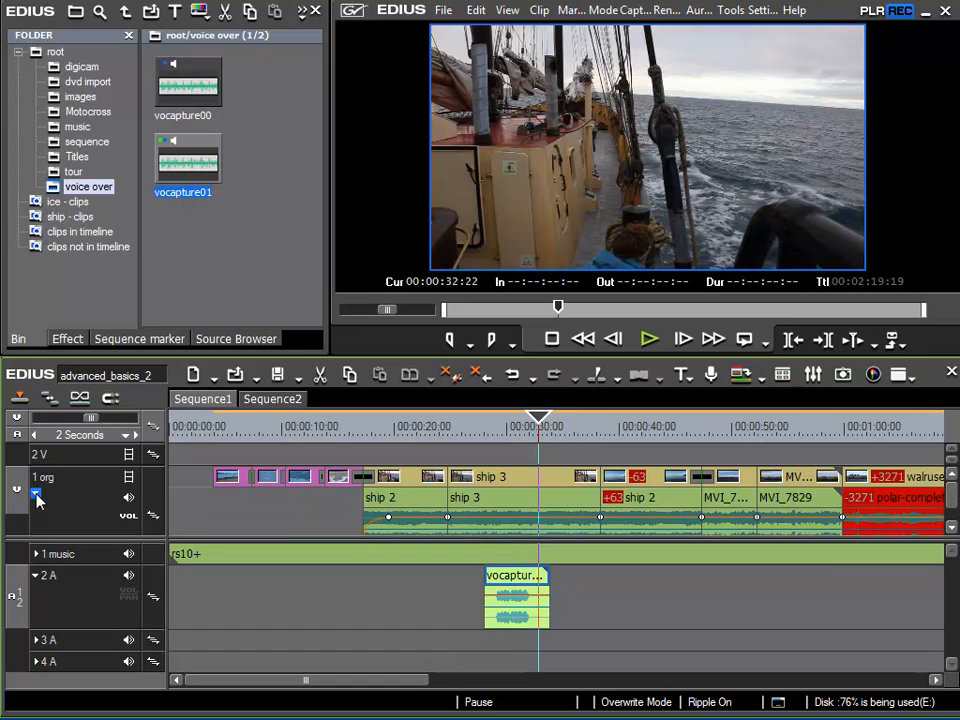
left_click_drag(899, 541, 896, 567)
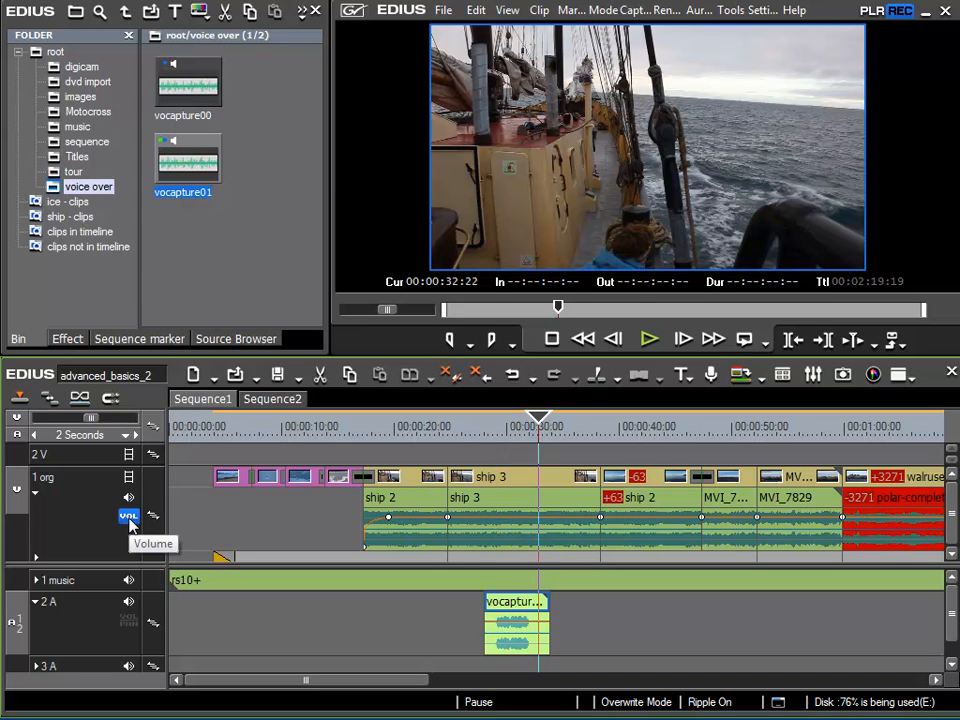
- Add inner and outer volume points around the voice-over on the 1 org rubber band and slightly lower the section between them
left_click(491, 518)
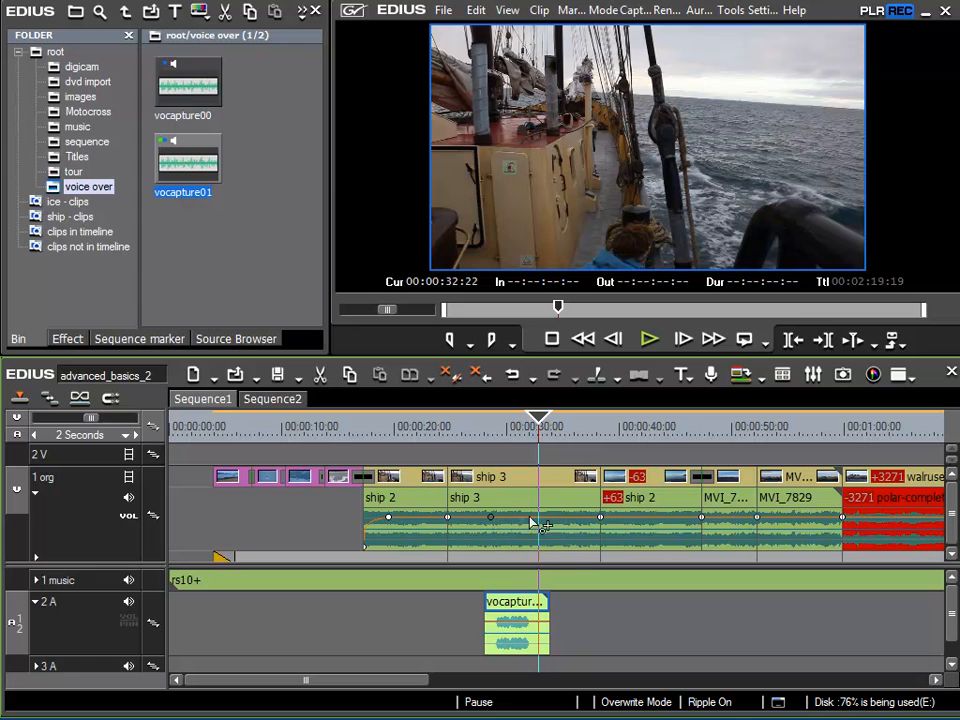
left_click(533, 518)
left_click(480, 518)
left_click_drag(510, 523, 511, 530)
- Play the sequence from just before the voice-over to check the mix, and collapse the 1 org audio
left_click(466, 433)
key("space")
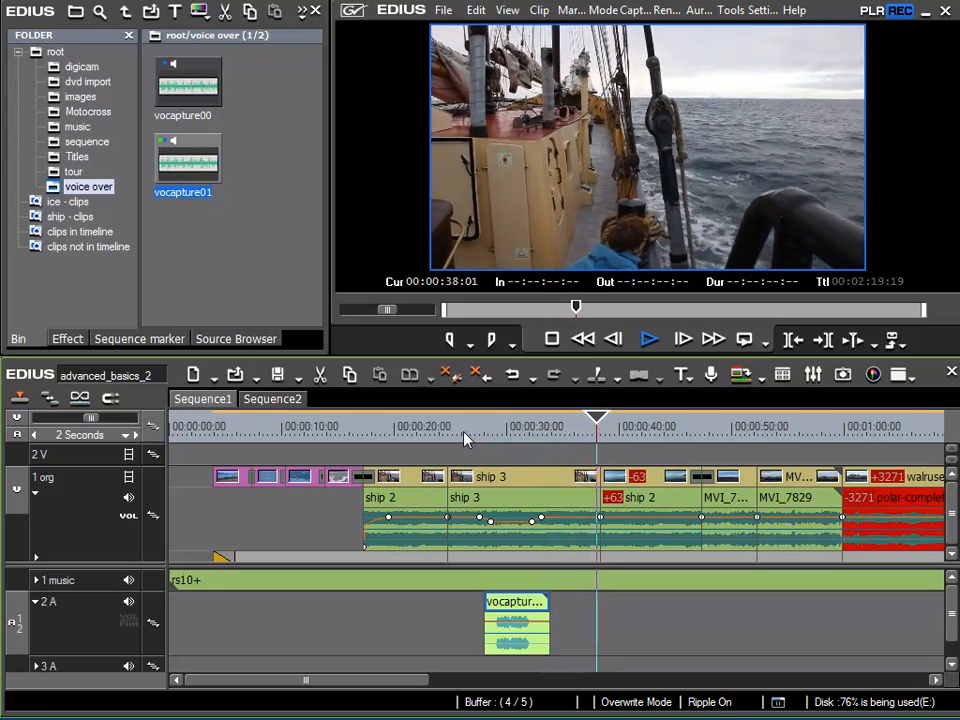
key("space")
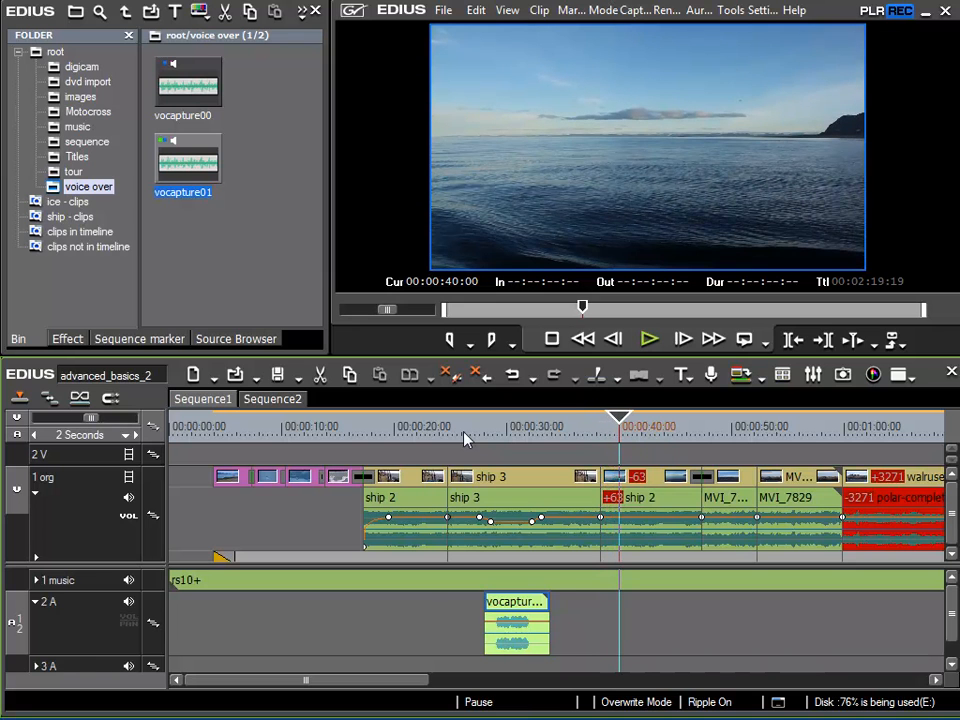
left_click(35, 493)
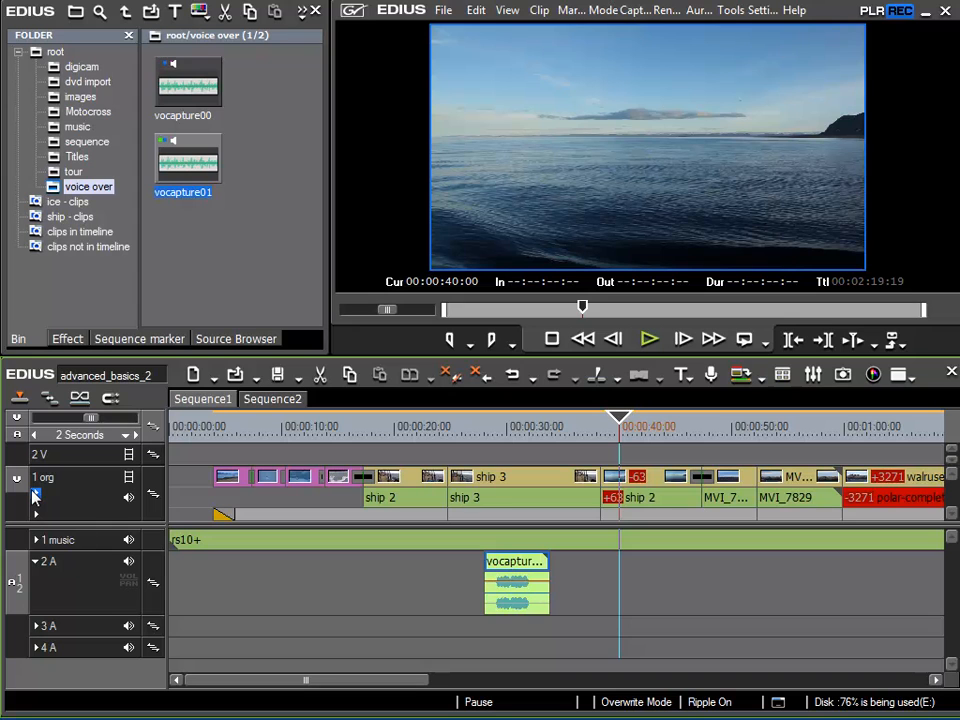